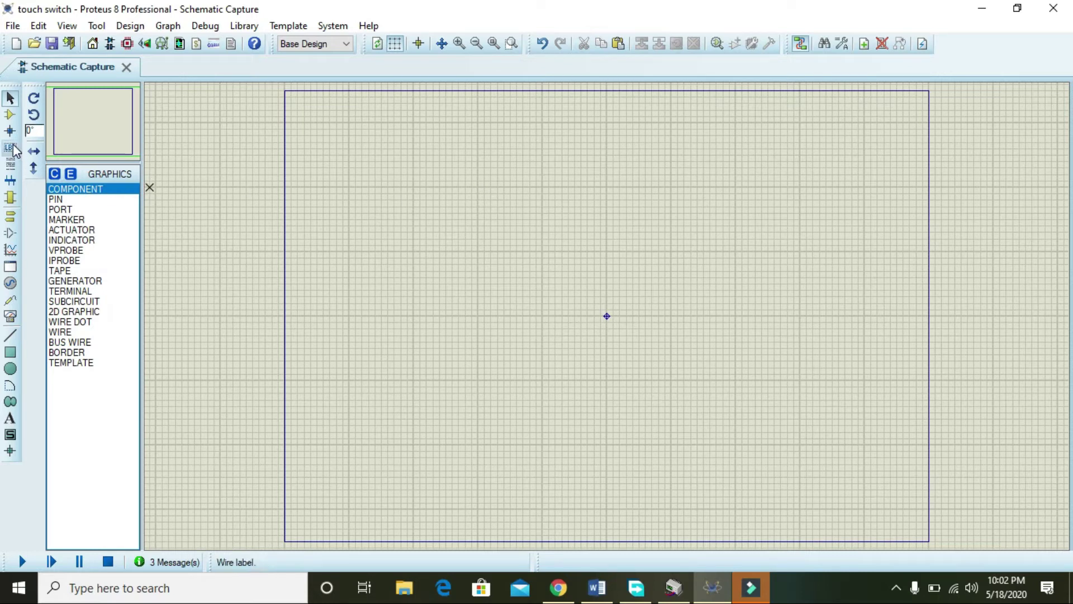
Find the BC547 NPN transistor in the library and add it to the device list
click(10, 114)
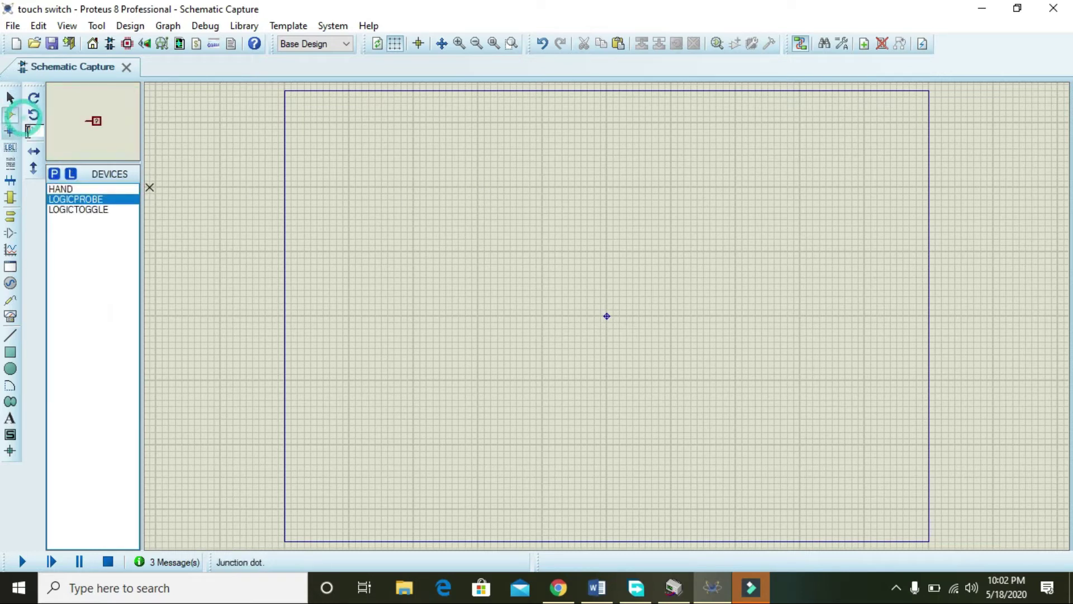
click(56, 174)
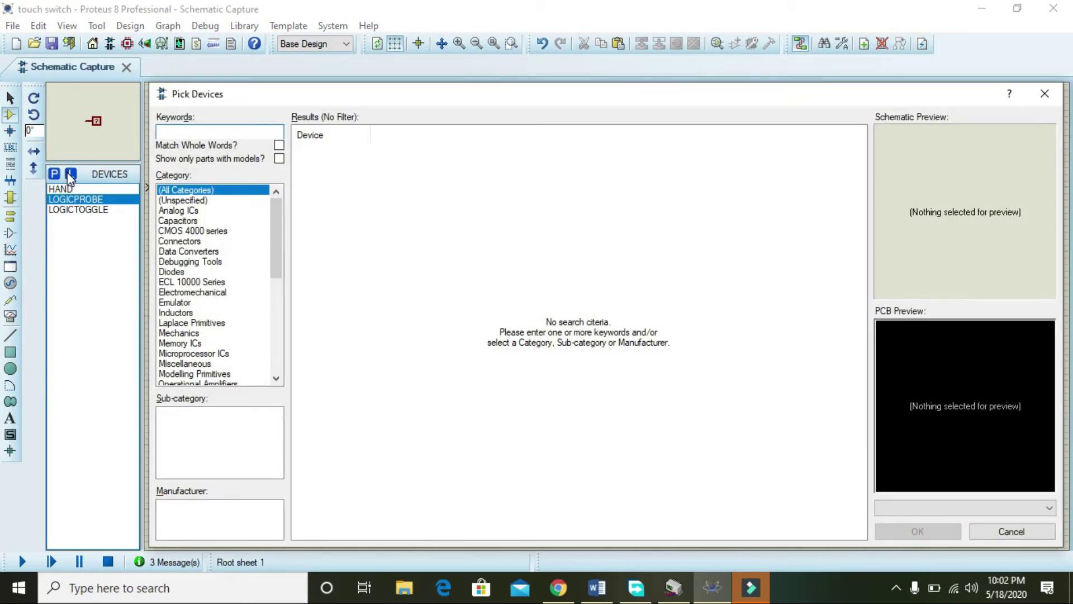
text(BC547)
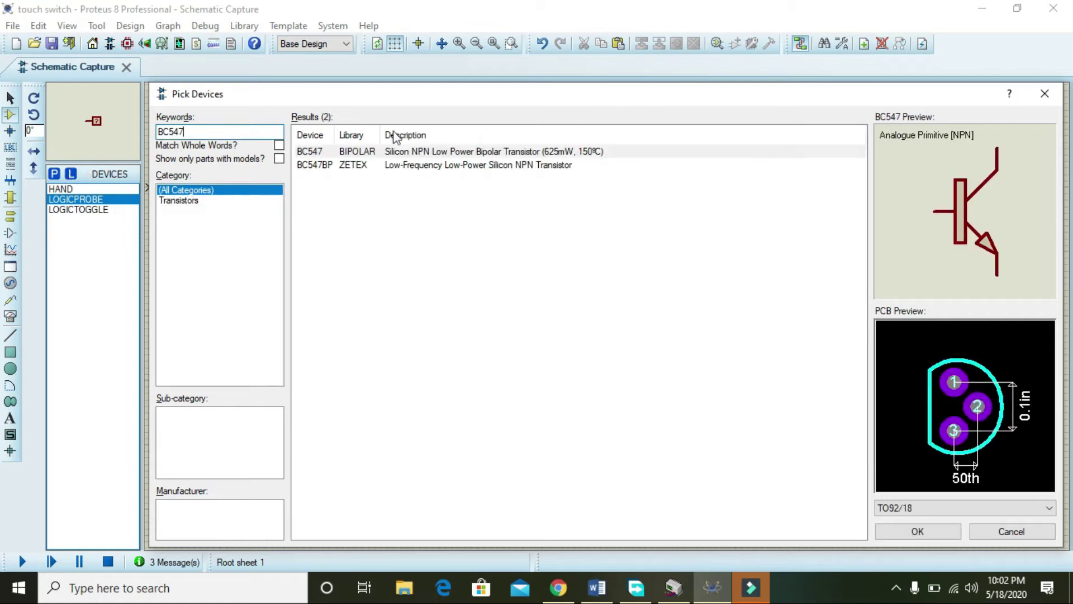
click(397, 152)
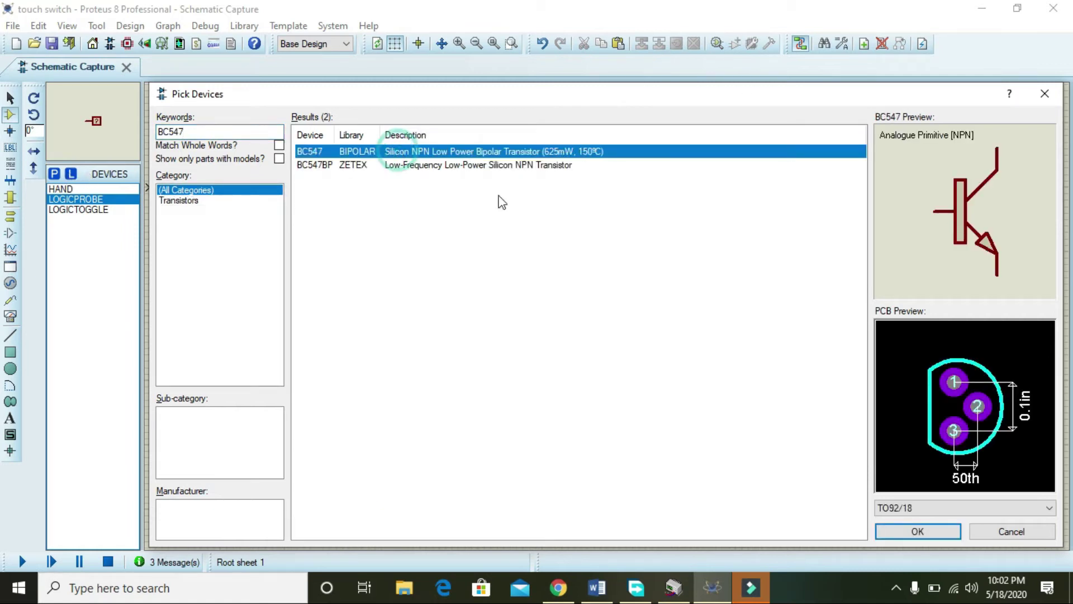
click(889, 528)
Place transistor Q1 left of the sheet centre and nudge it slightly down
click(558, 288)
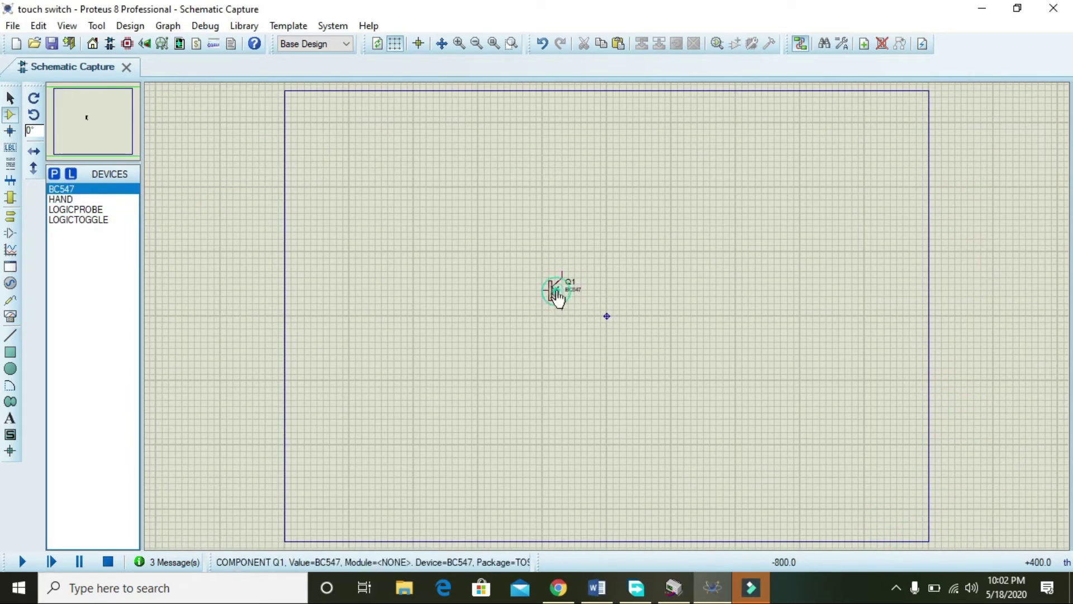
click(459, 43)
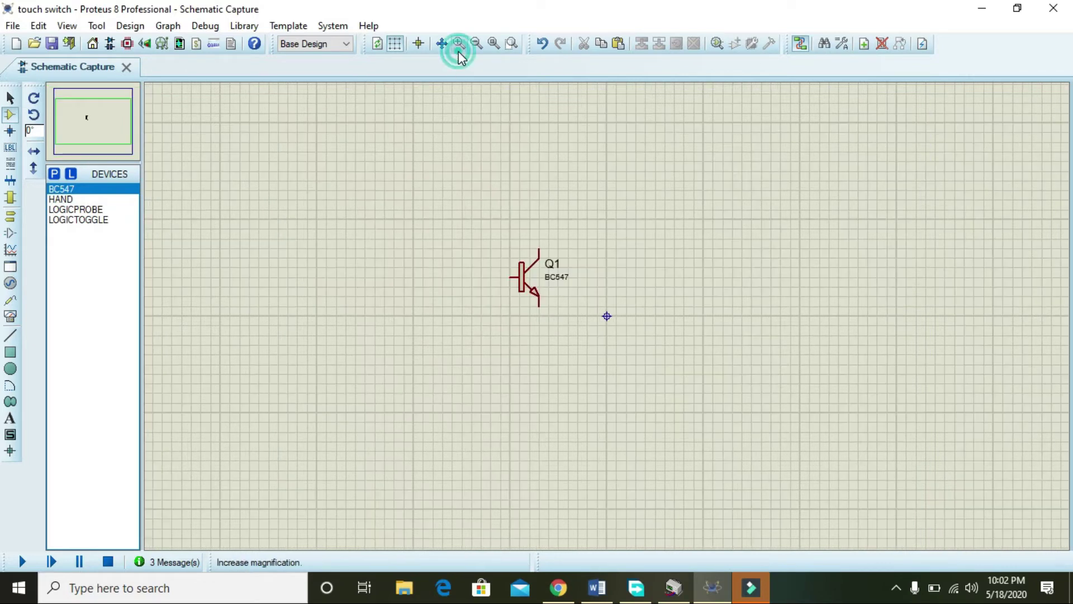
click(533, 268)
drag(532, 268, 532, 297)
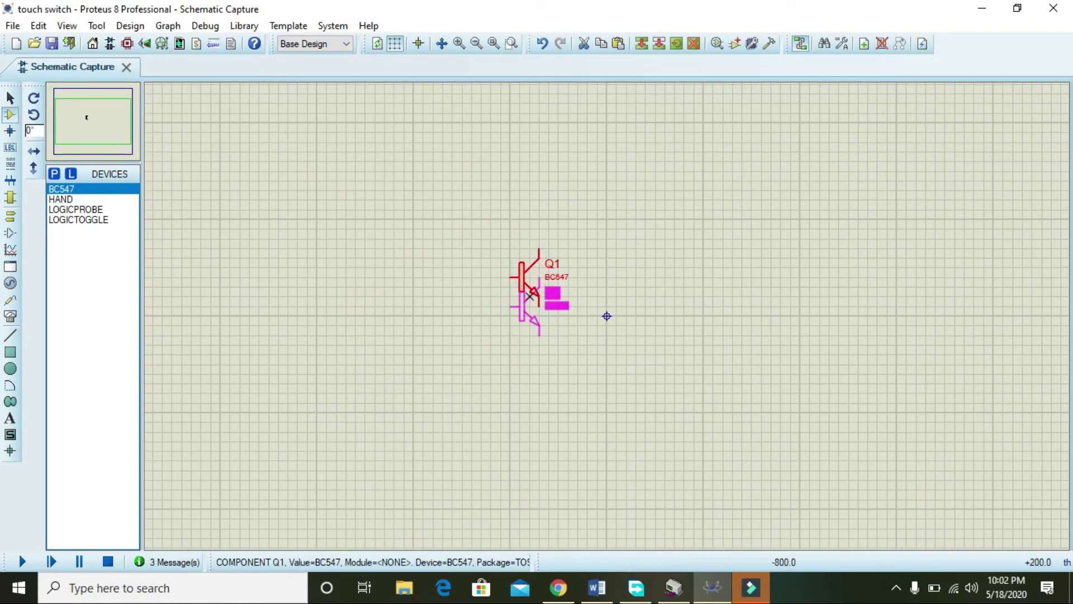
click(576, 321)
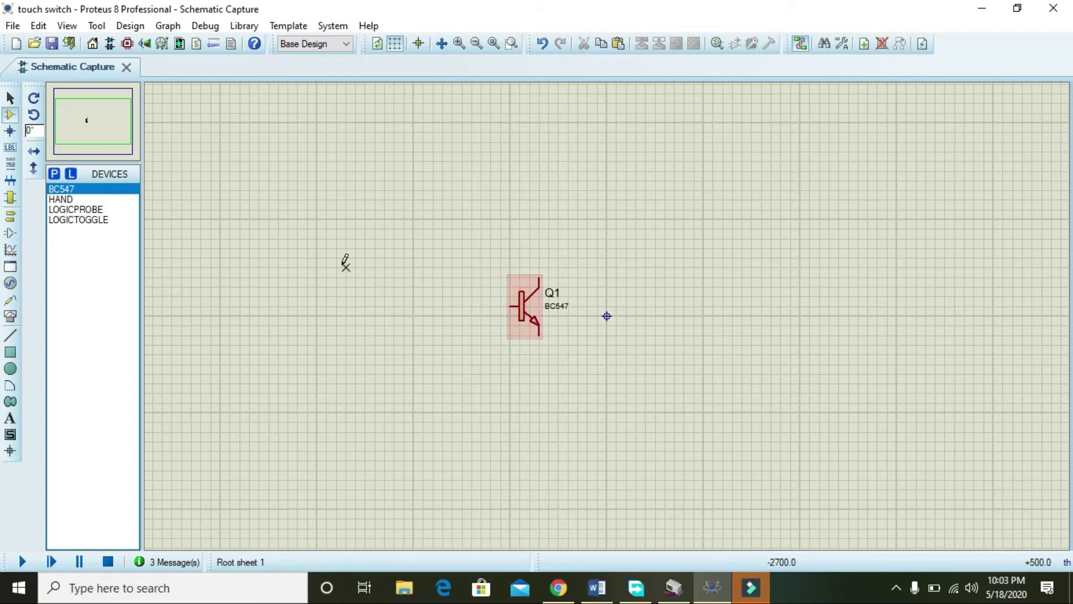
Add the LED-GREEN part to the device list from the library
click(56, 175)
text(LED)
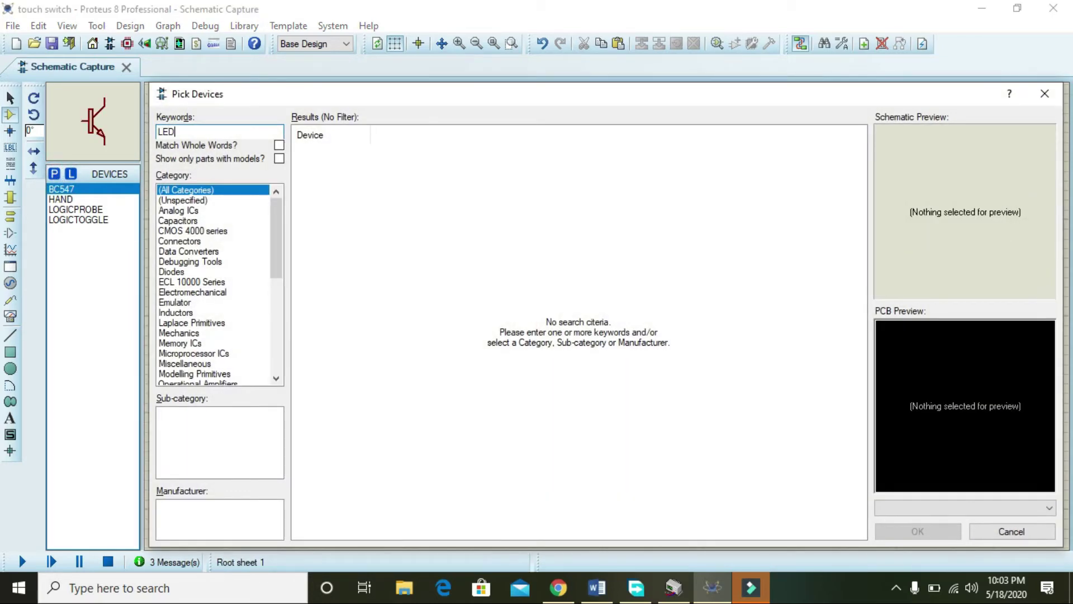
text( GREEN)
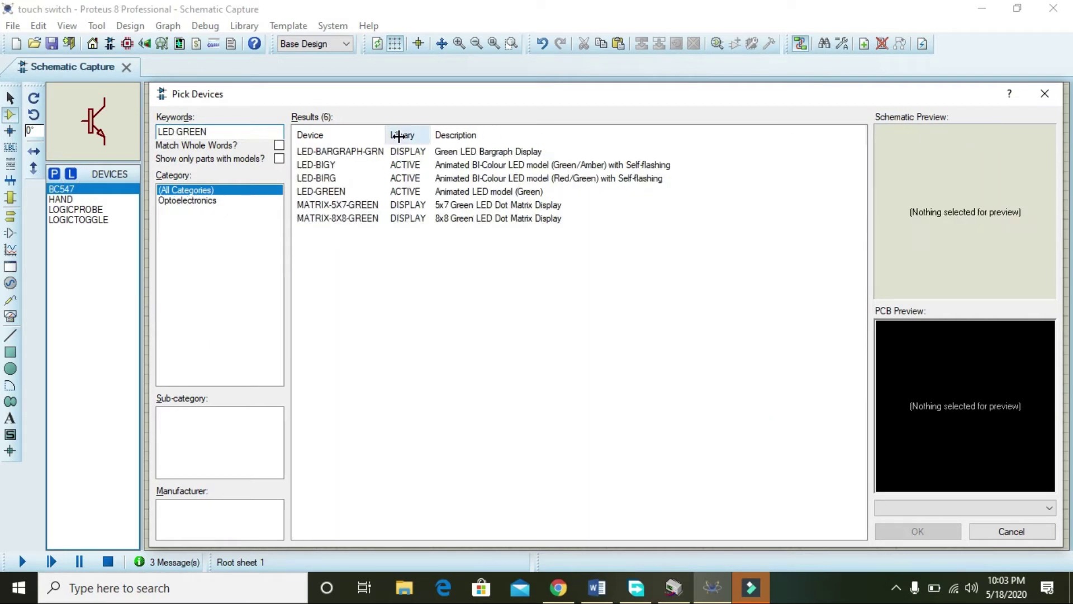
click(425, 193)
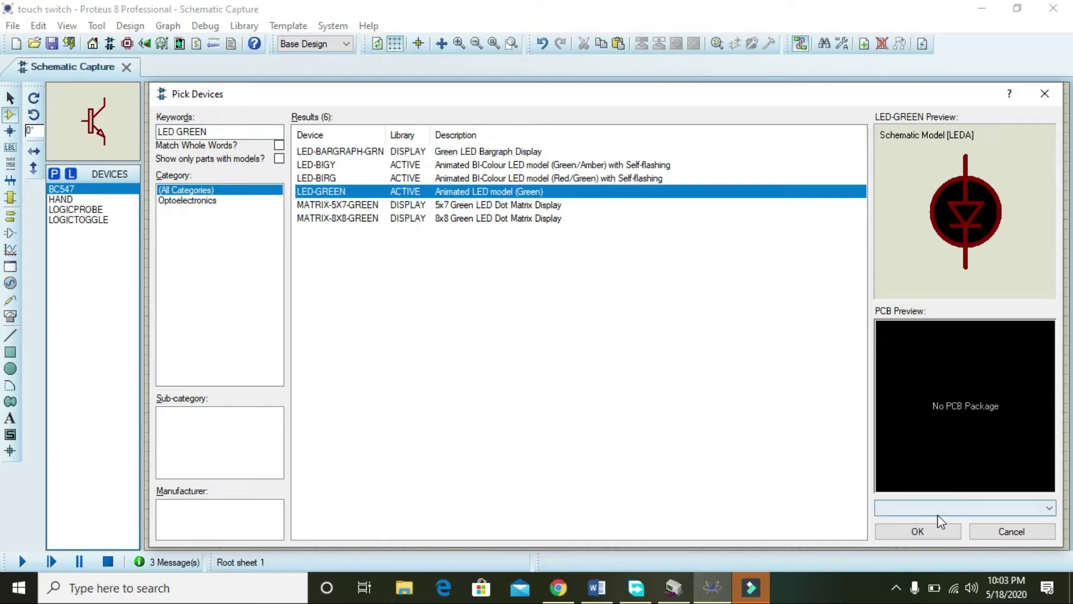
click(934, 530)
Place green LED D1 below Q1 and wire Q1's emitter to its anode
click(539, 359)
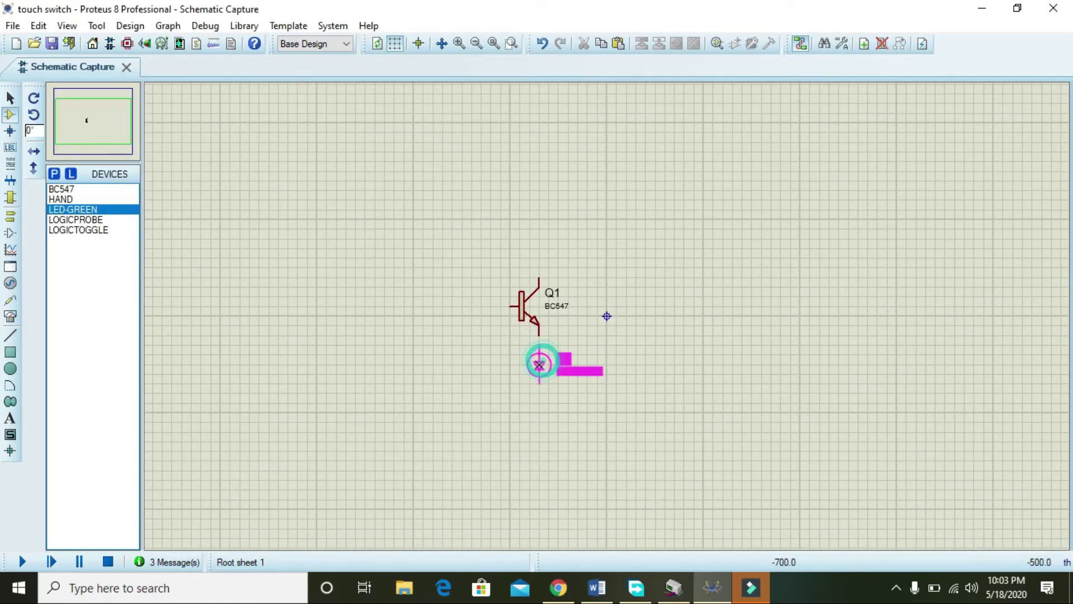
click(542, 362)
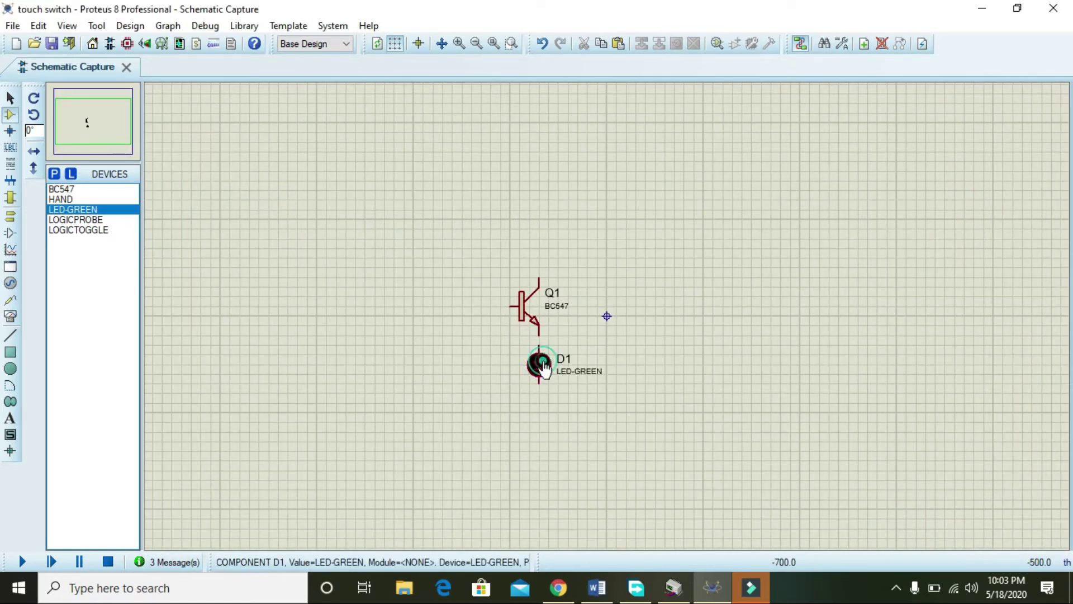
click(543, 323)
click(540, 346)
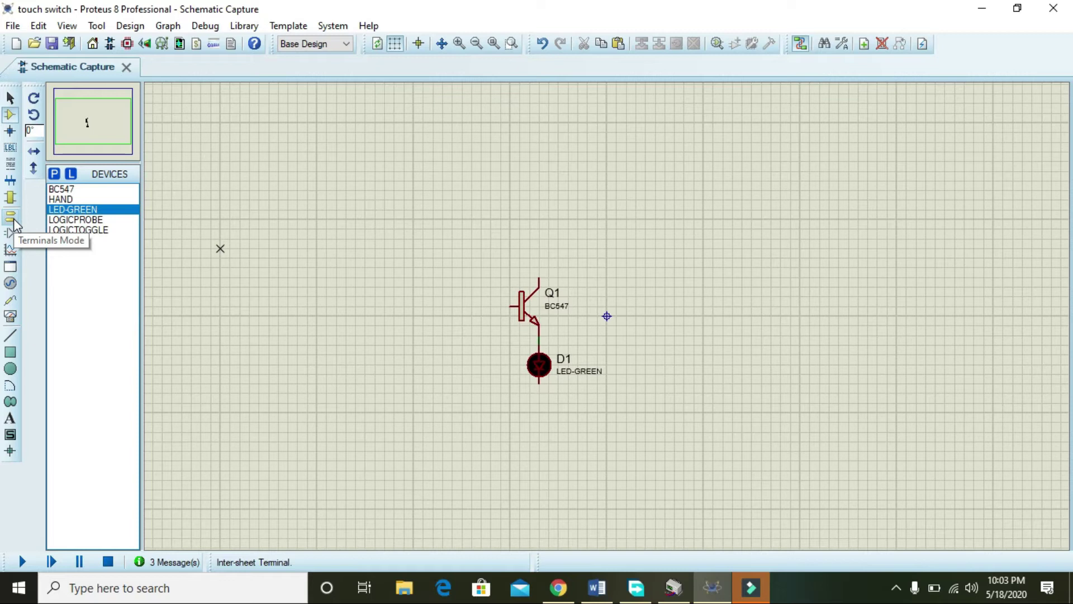
Place a DC generator above Q1 and wire it to Q1's collector
click(6, 284)
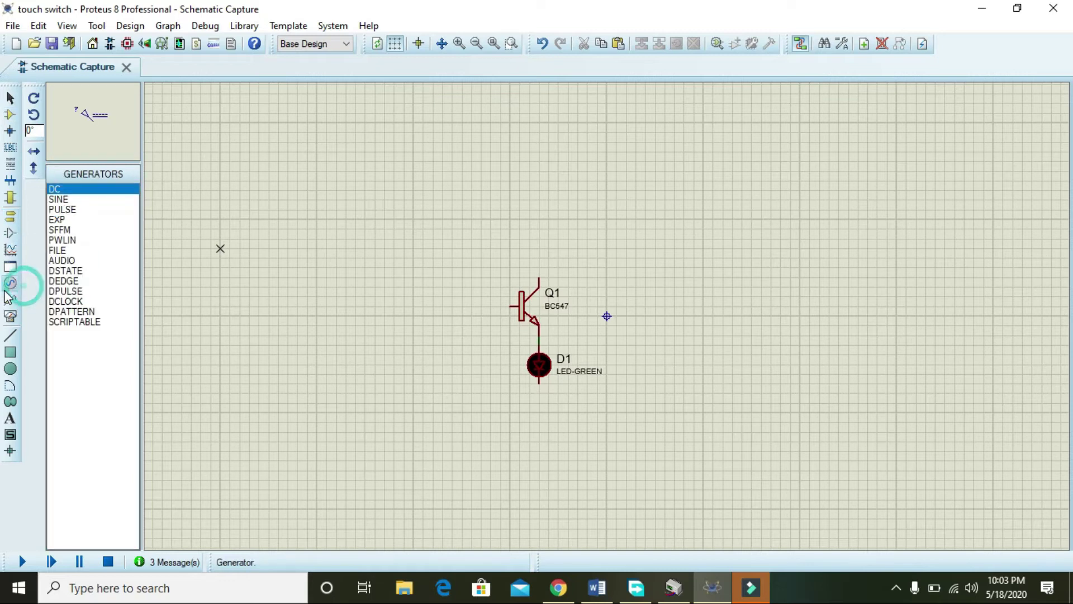
click(62, 190)
click(525, 228)
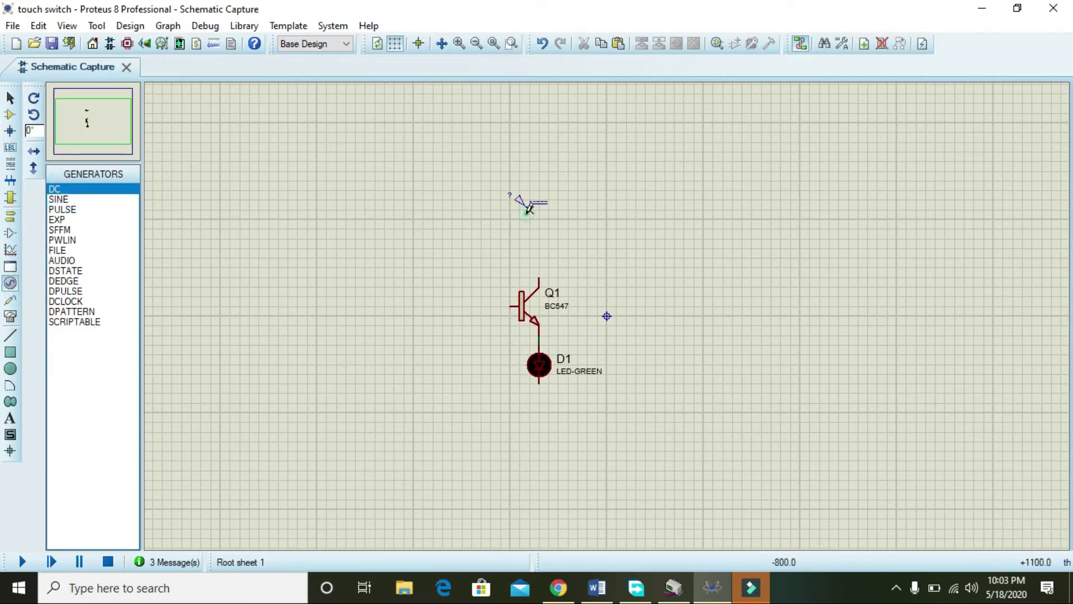
click(530, 208)
click(529, 209)
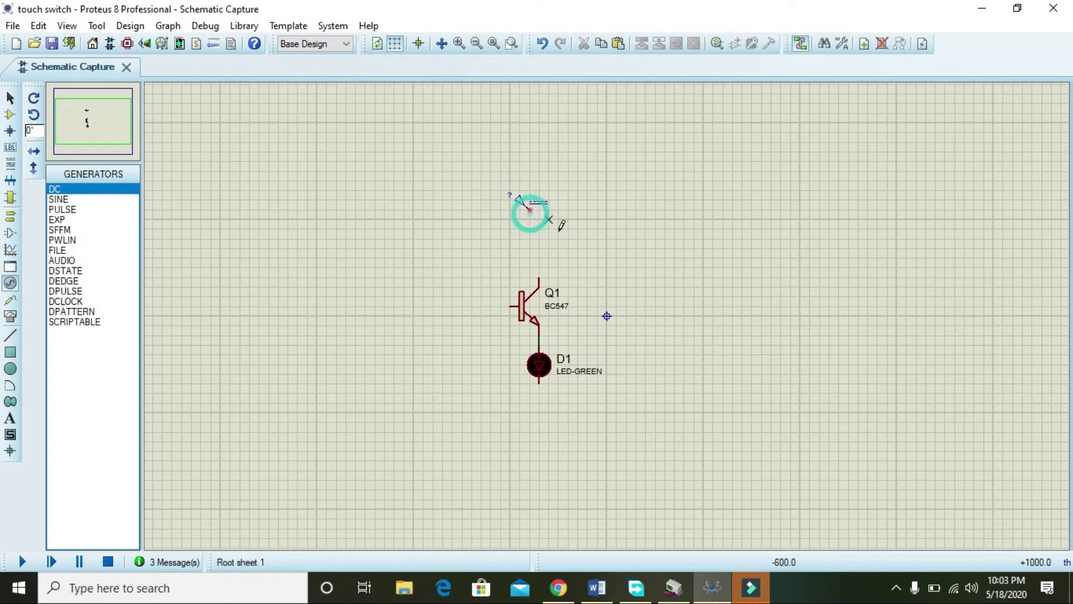
click(539, 276)
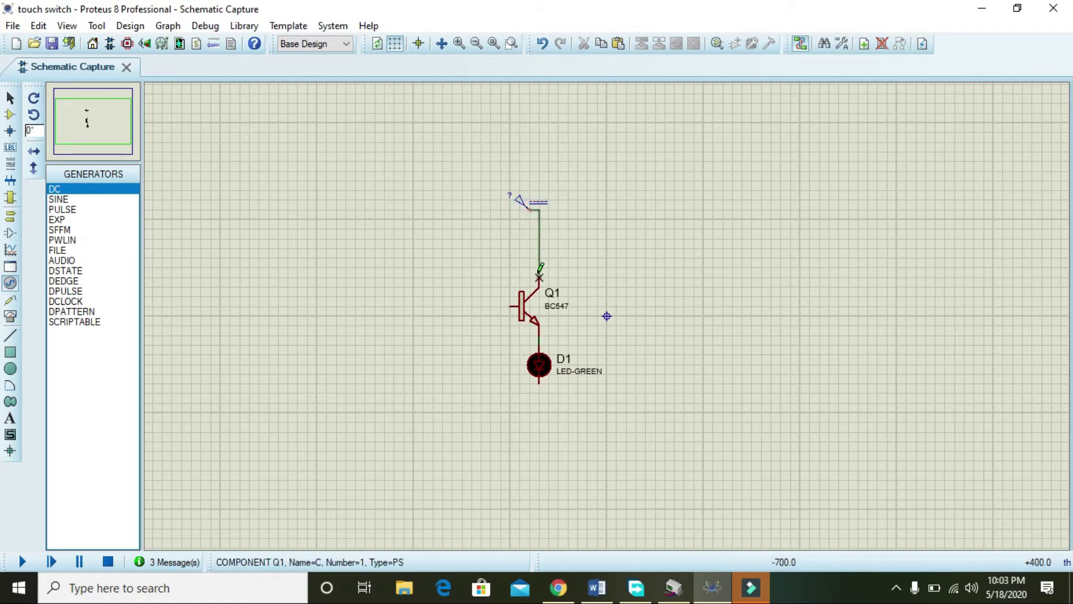
Set the DC generator Q1(C) voltage to 3 V
click(522, 208)
click(522, 208)
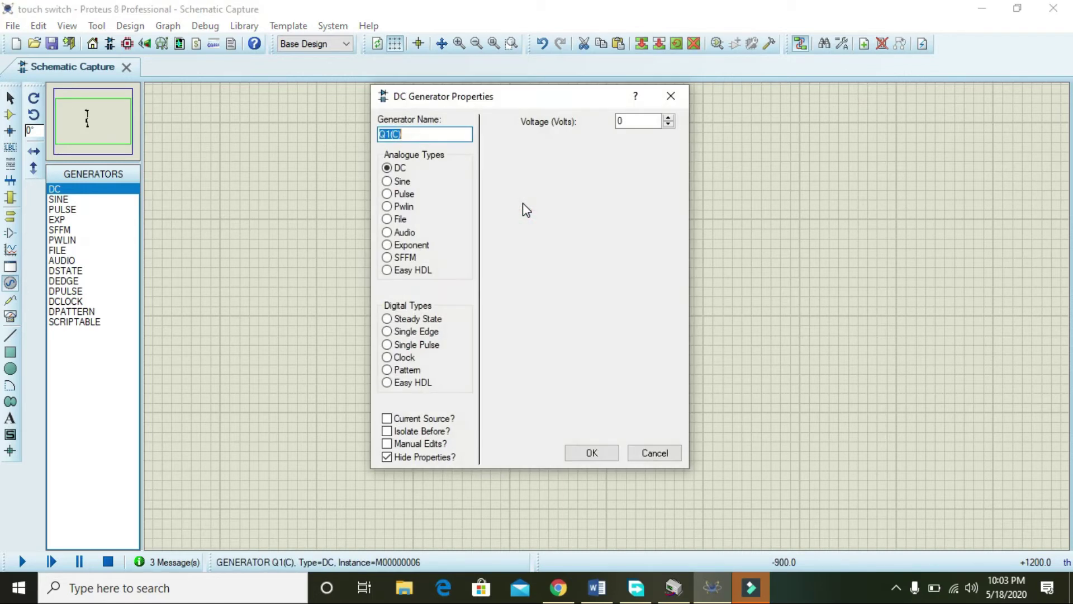
click(668, 119)
click(668, 119)
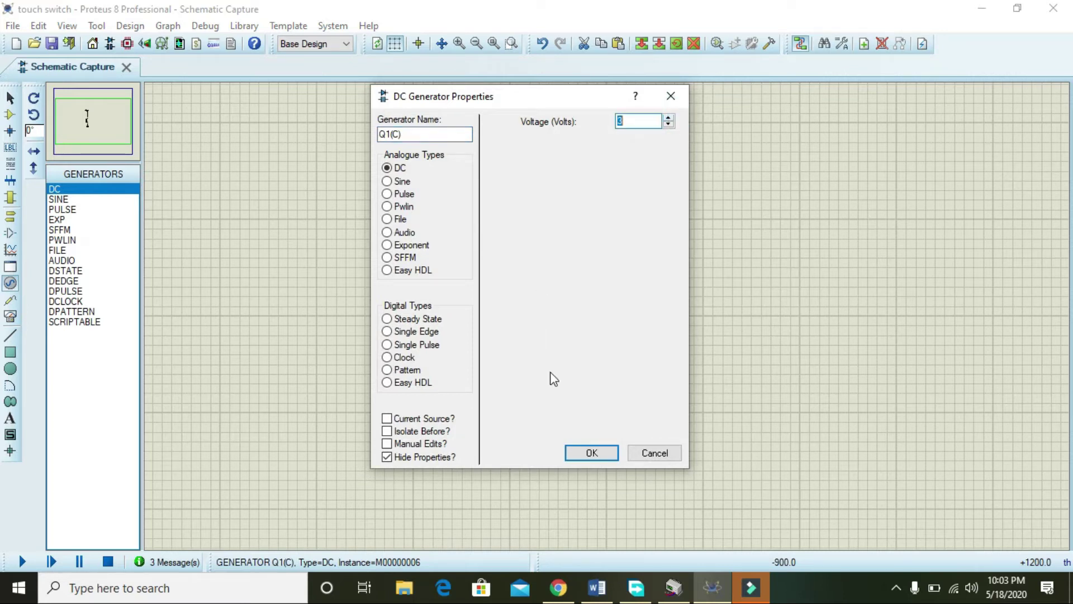
click(589, 453)
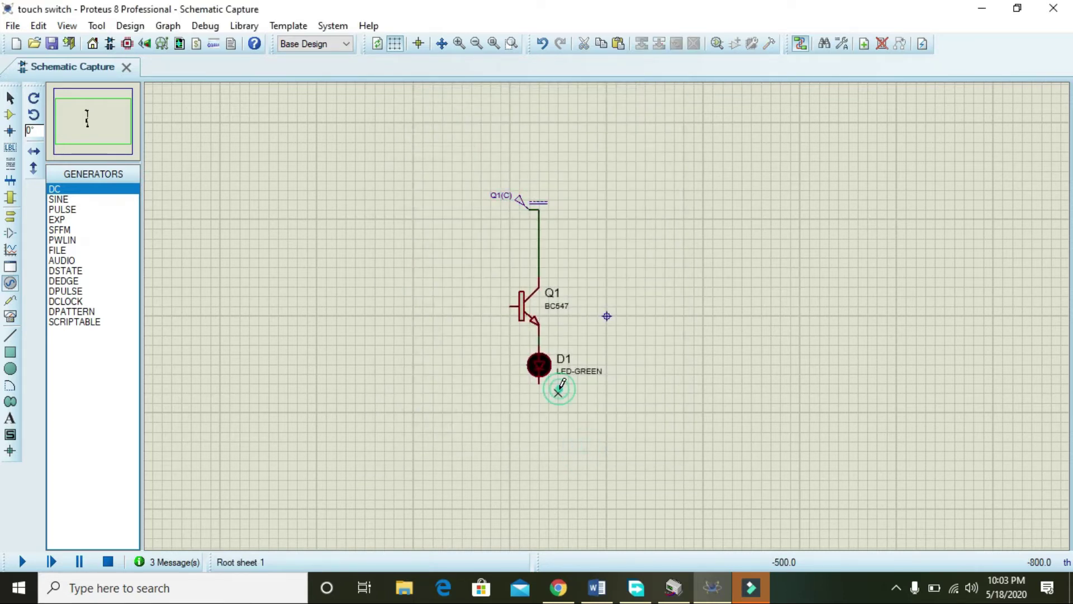
Place a GROUND terminal below D1 and wire it to D1's cathode
click(10, 217)
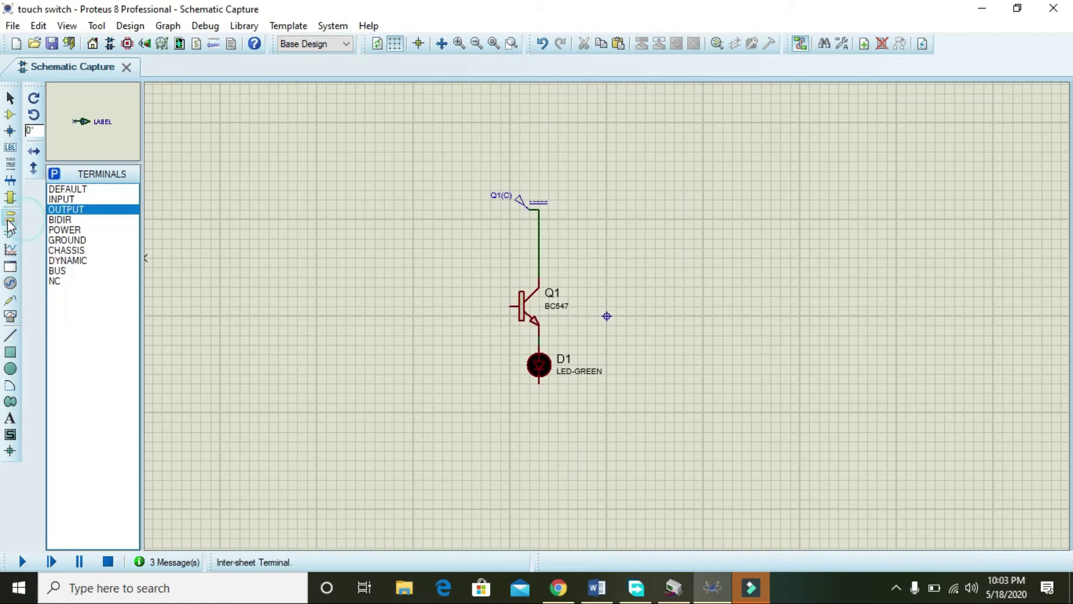
click(64, 241)
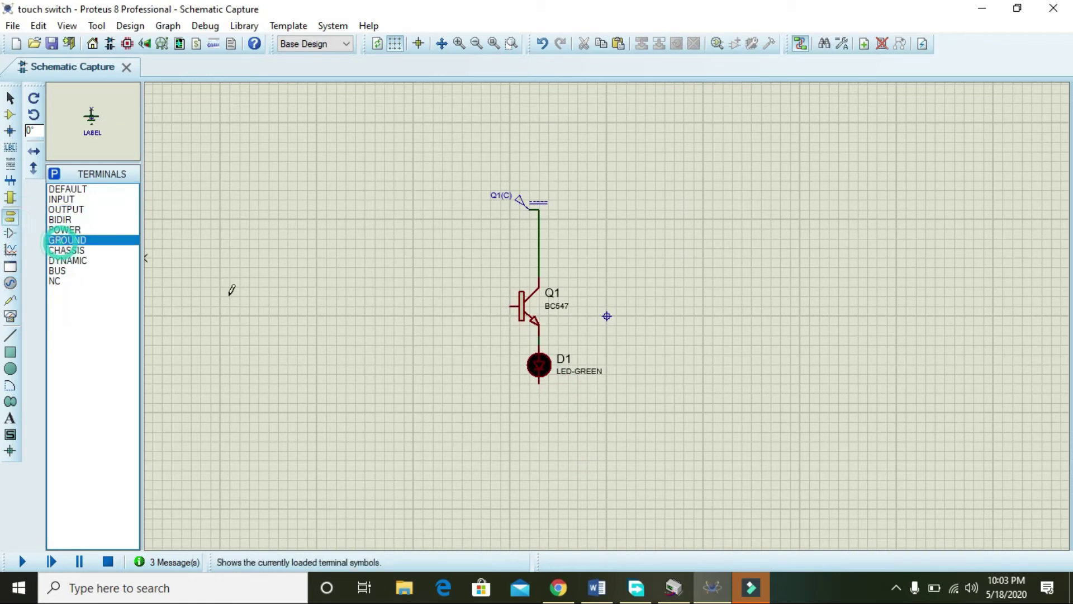
click(539, 412)
click(538, 414)
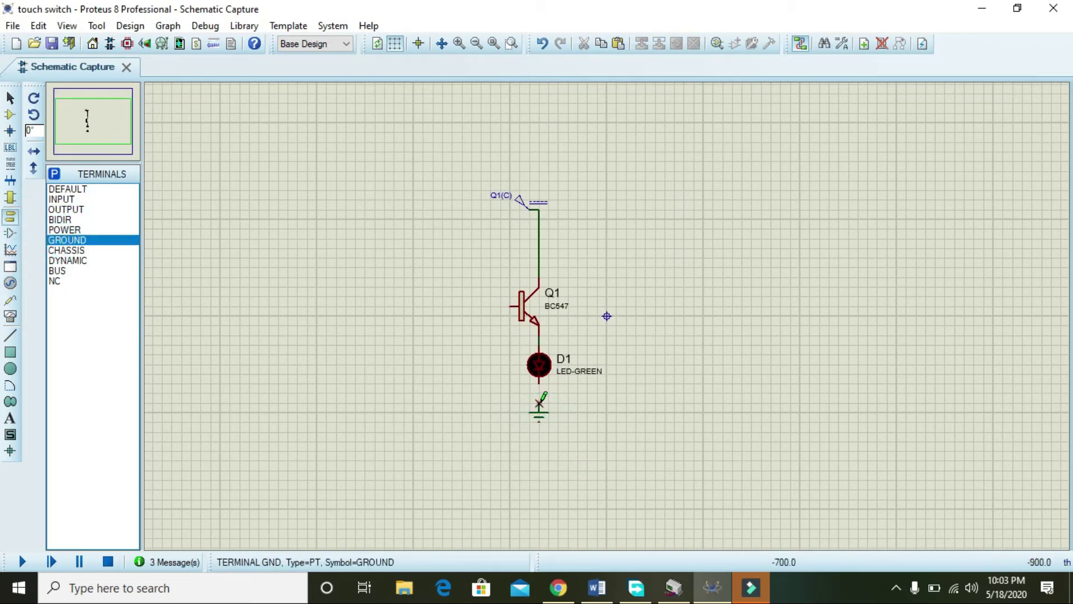
click(539, 401)
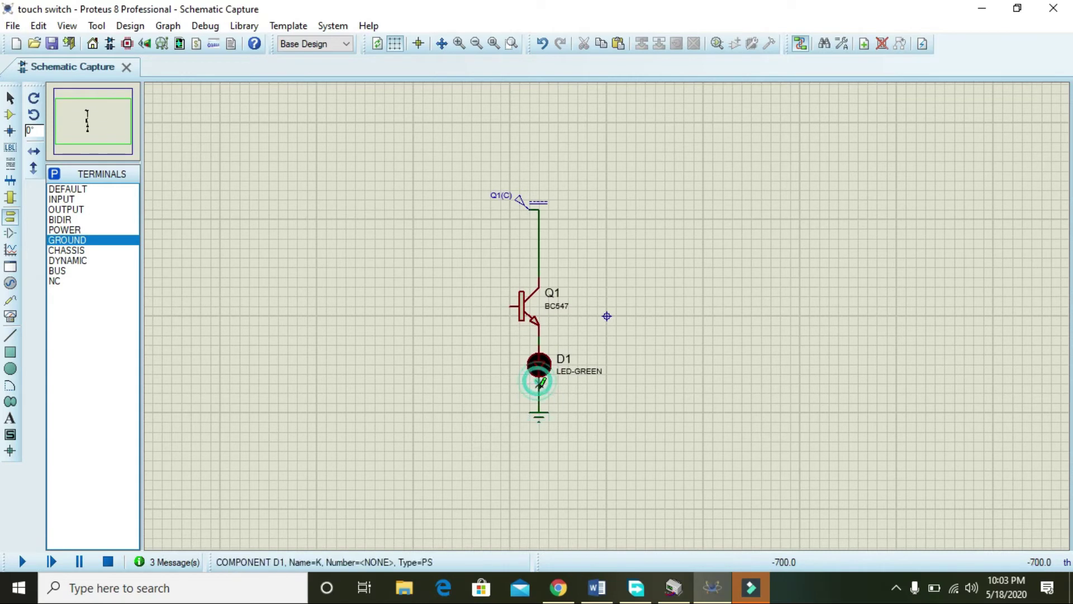
click(538, 383)
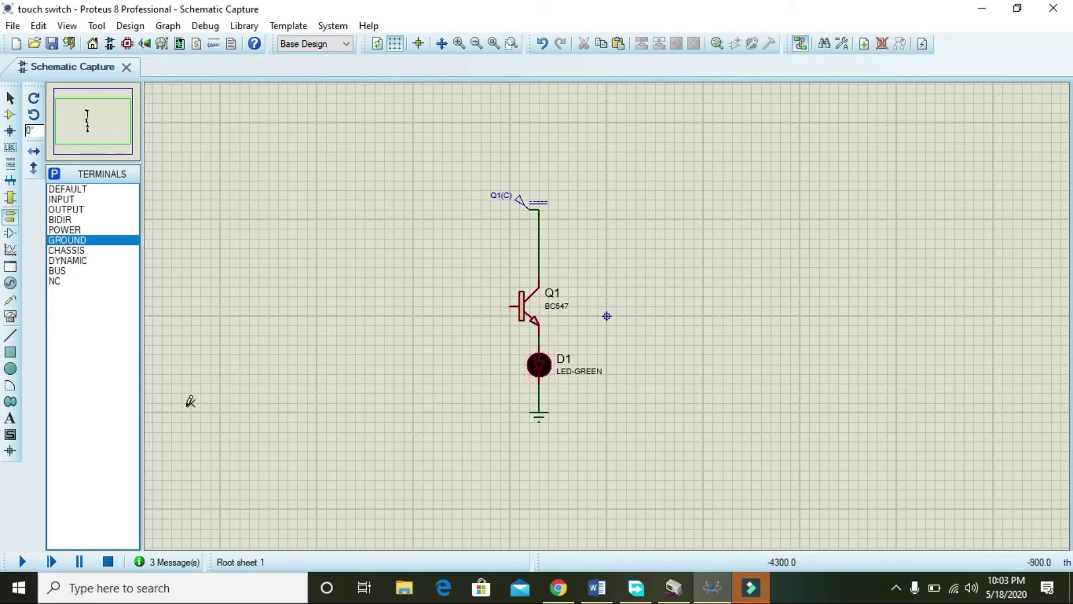
click(23, 560)
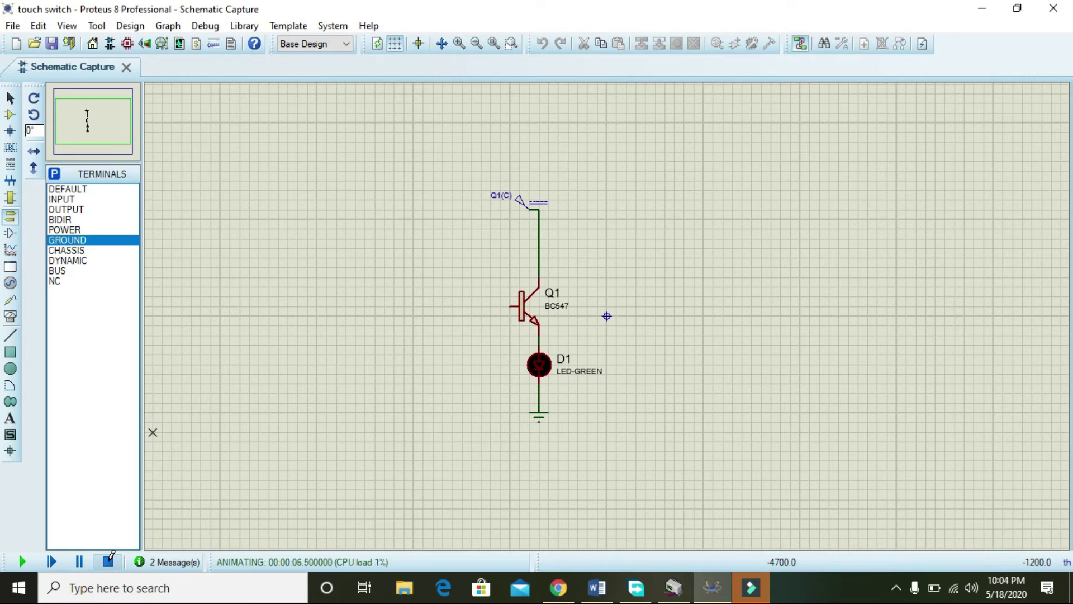
click(109, 558)
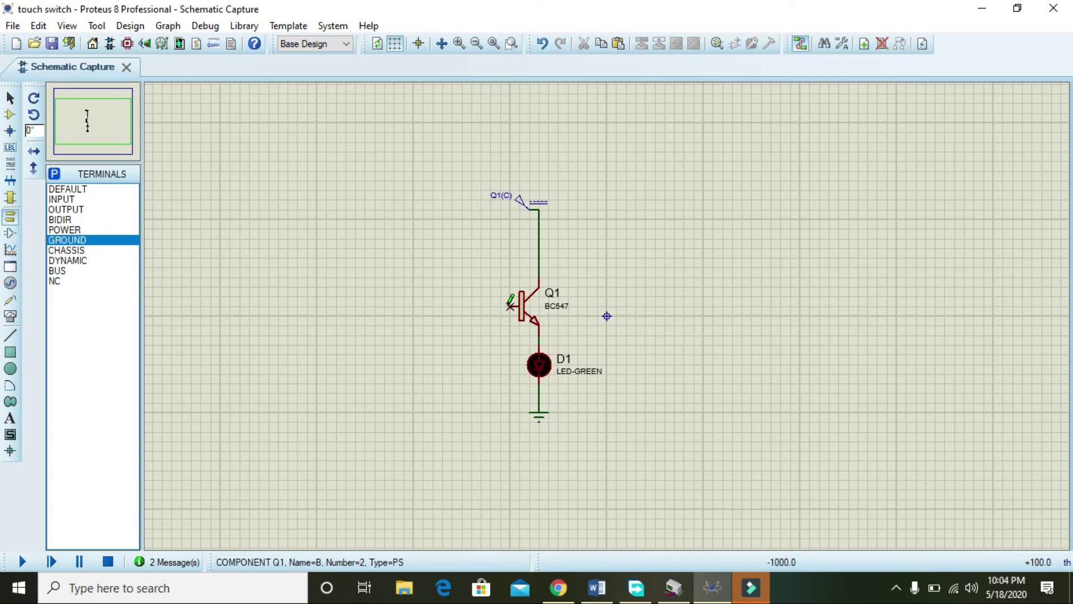
Add the HAND touch part from the library and place it left of Q1
click(9, 116)
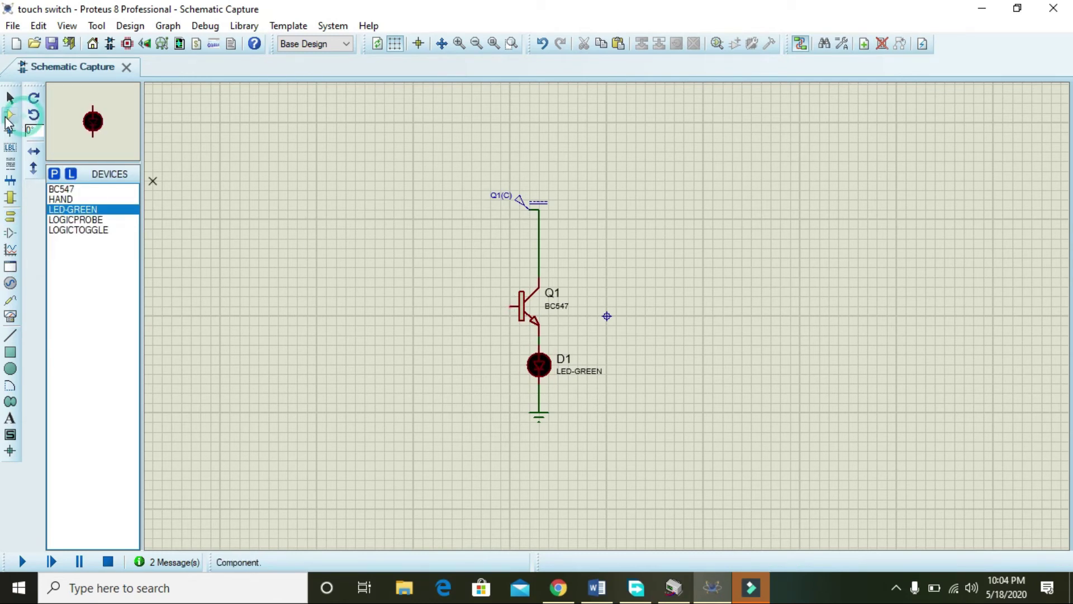
click(53, 173)
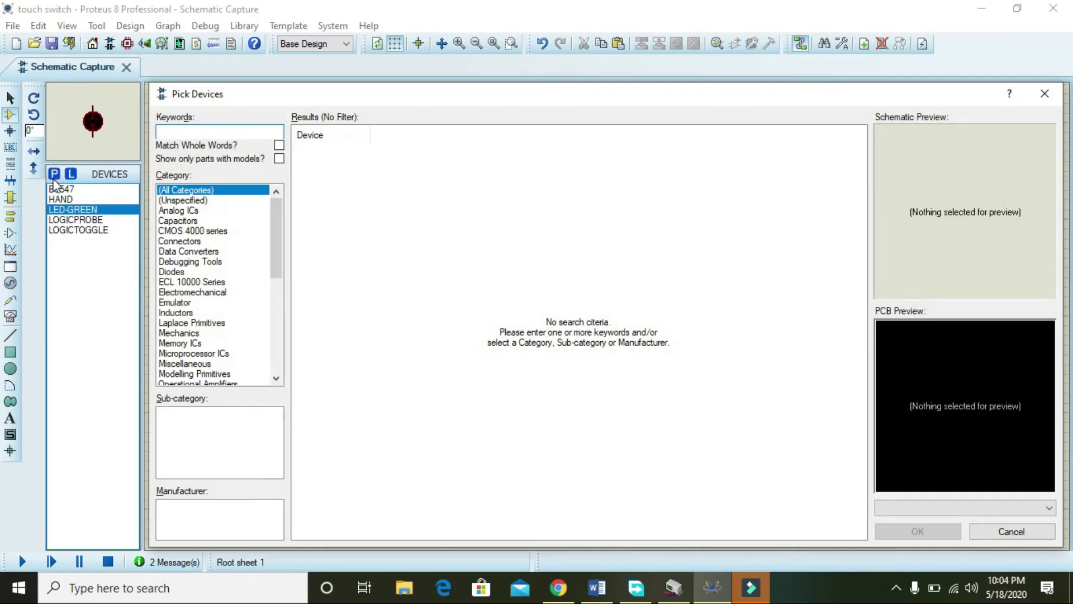
text(HAND)
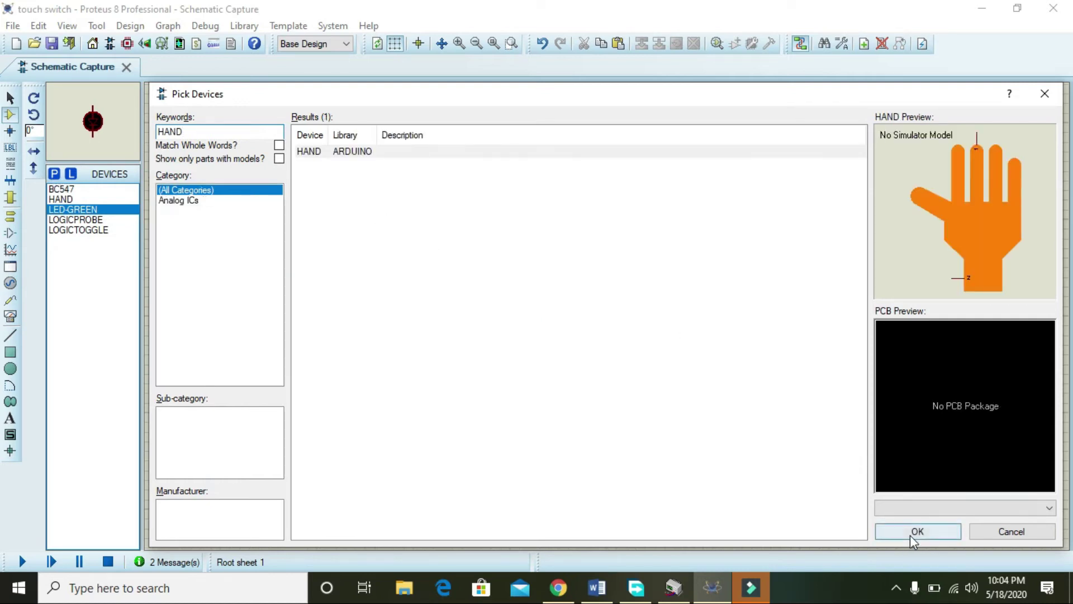
click(910, 532)
click(379, 321)
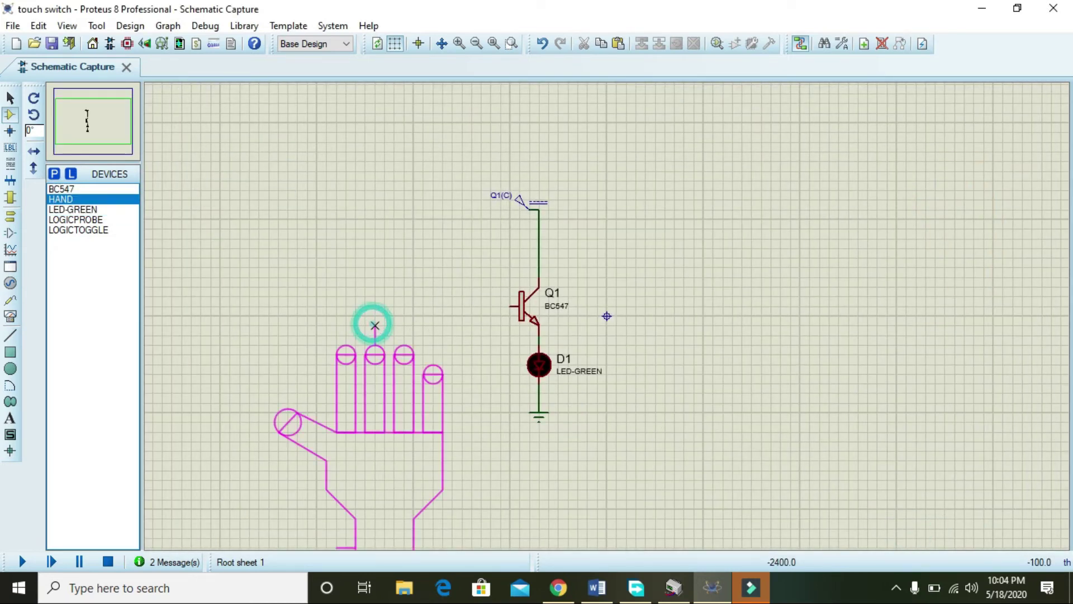
click(355, 269)
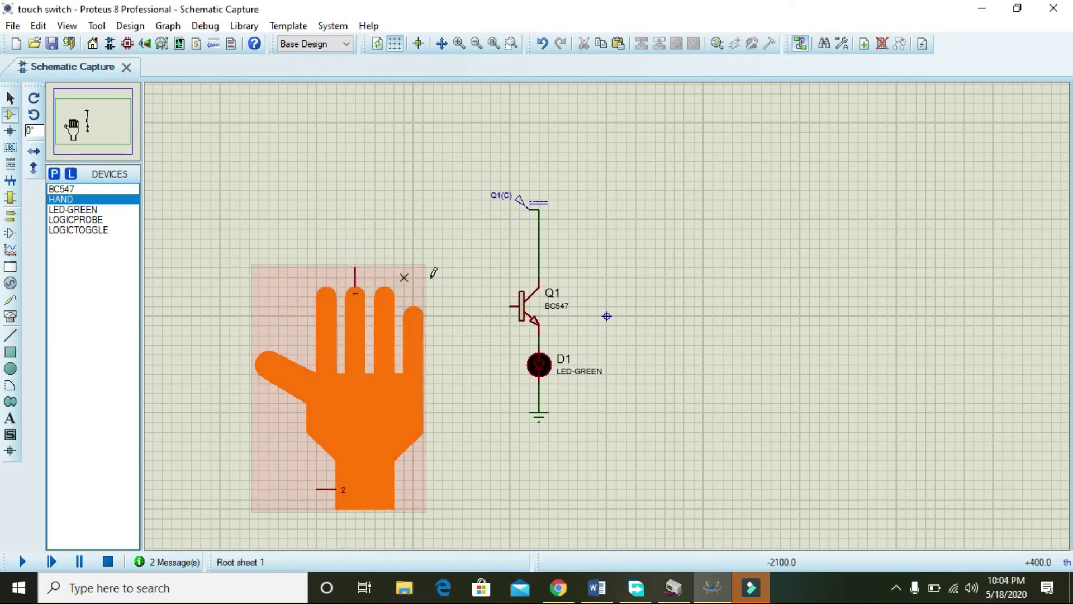
Wire Q1's base to the hand's top pin with two corners
click(511, 307)
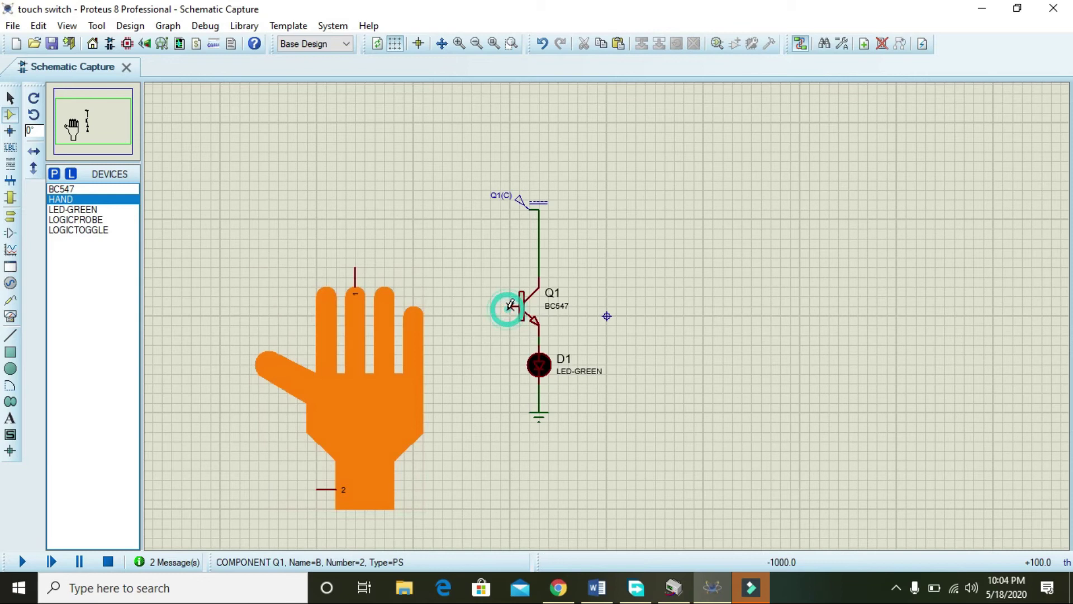
click(472, 306)
click(463, 268)
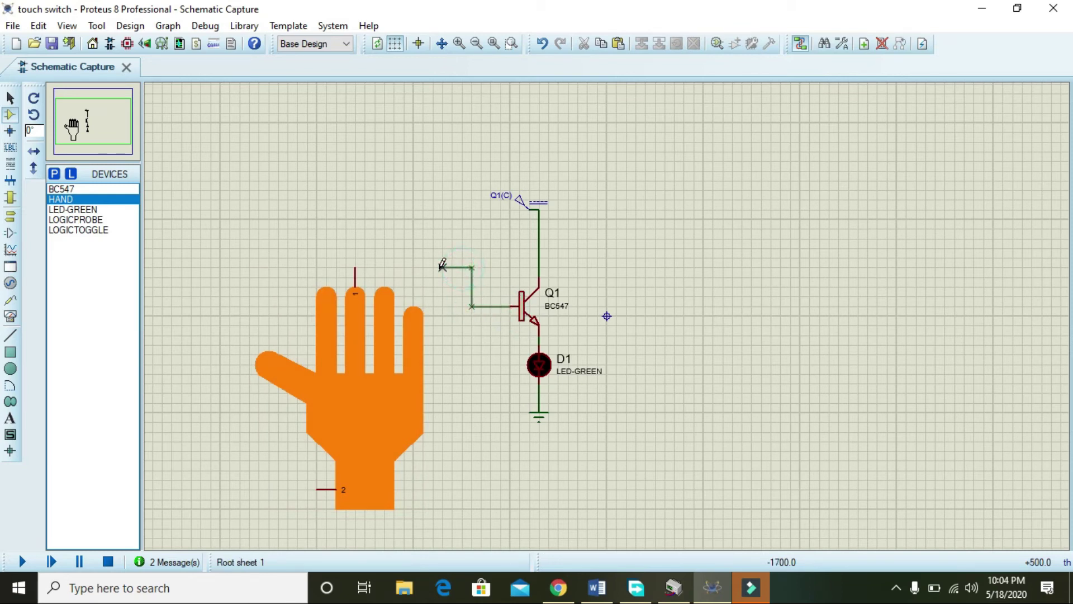
click(355, 267)
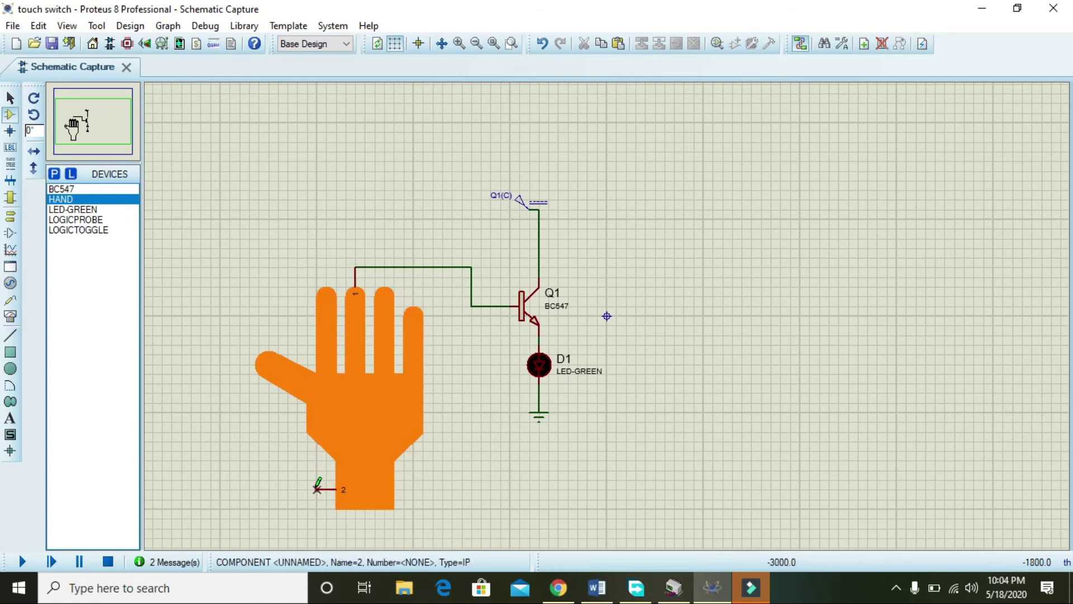
Place a LOGICTOGGLE at the lower left and wire it to the hand's pin 2
click(83, 230)
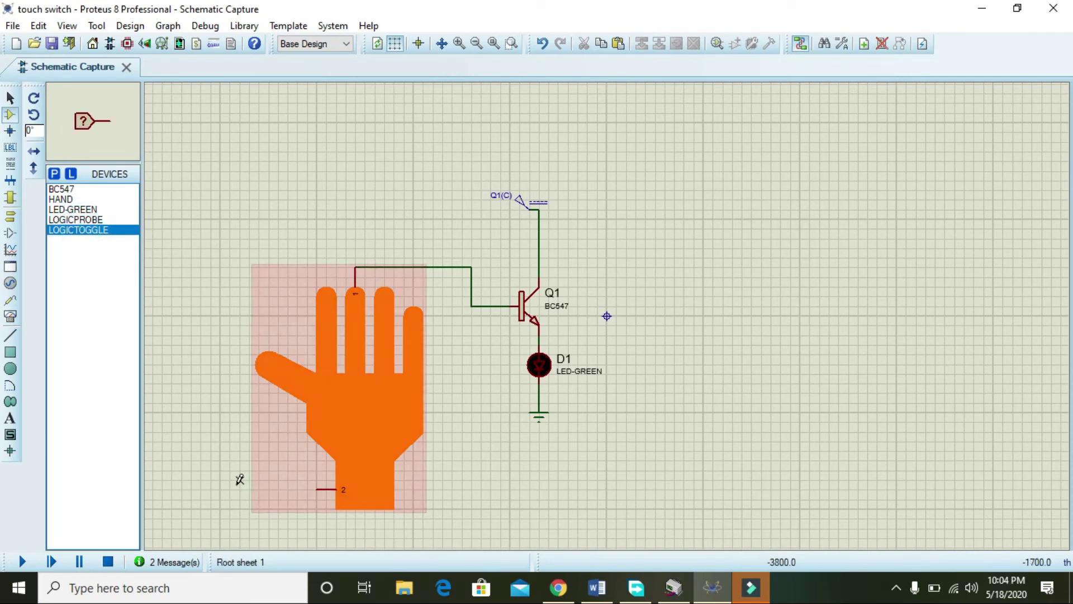
click(211, 490)
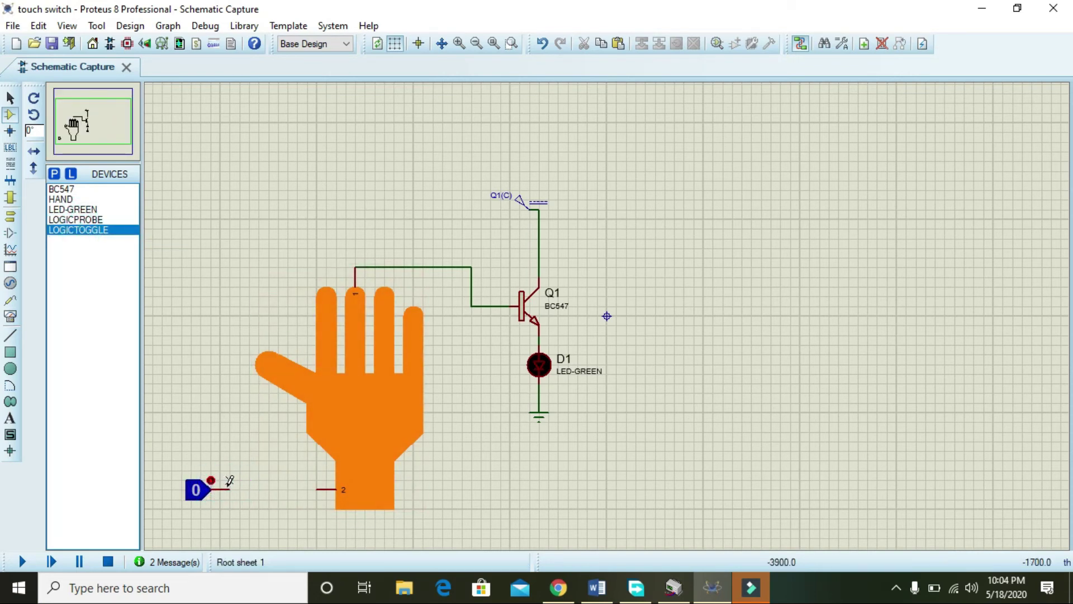
click(228, 490)
click(318, 489)
Run the simulation, then tick Attach hierarchy module in the HAND part's properties
click(23, 563)
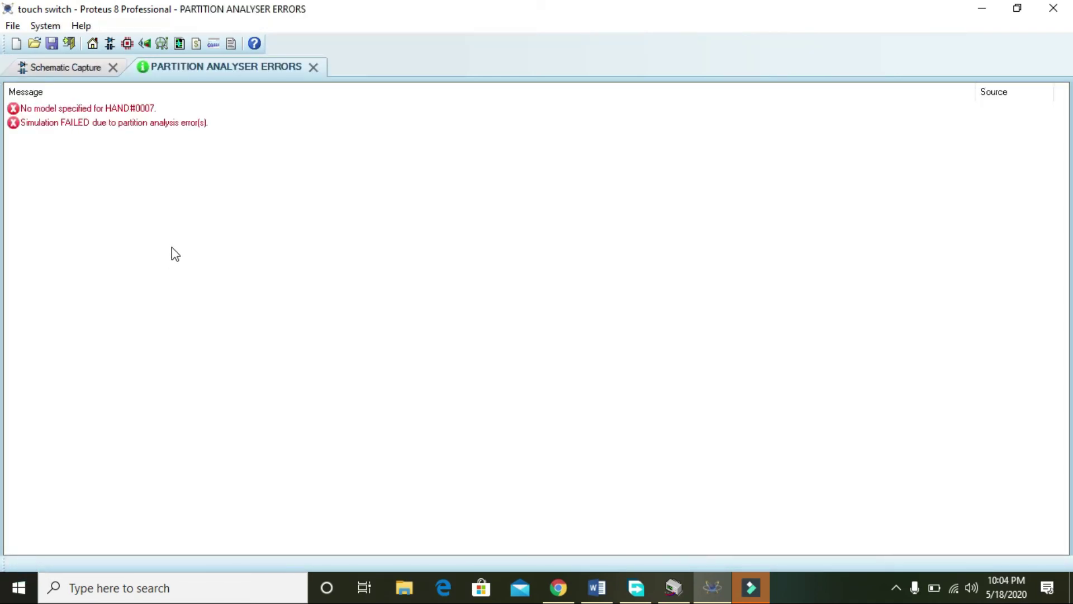
click(75, 66)
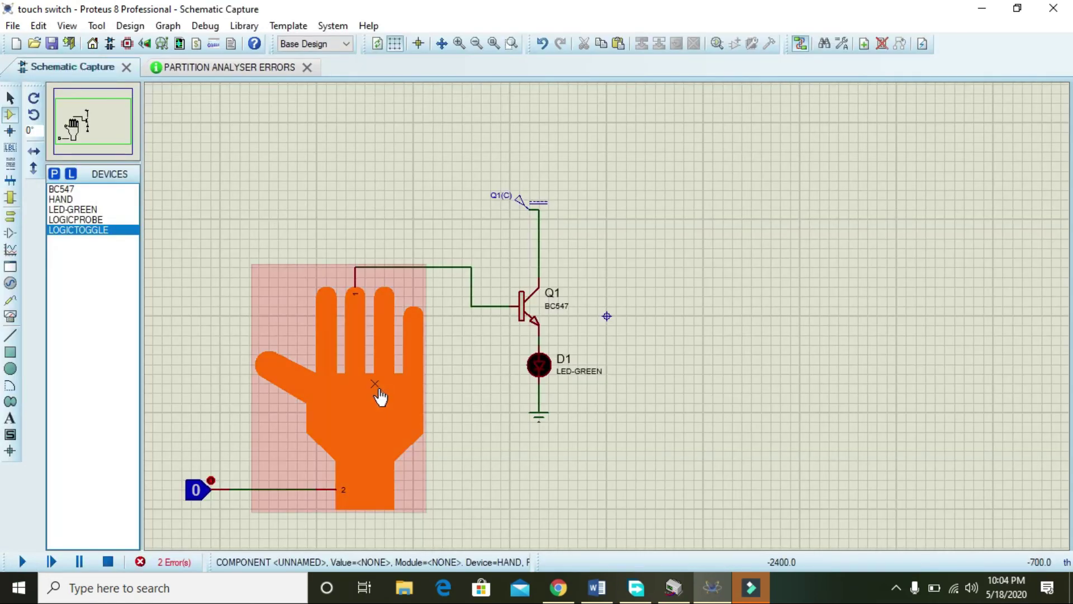
double_click(380, 397)
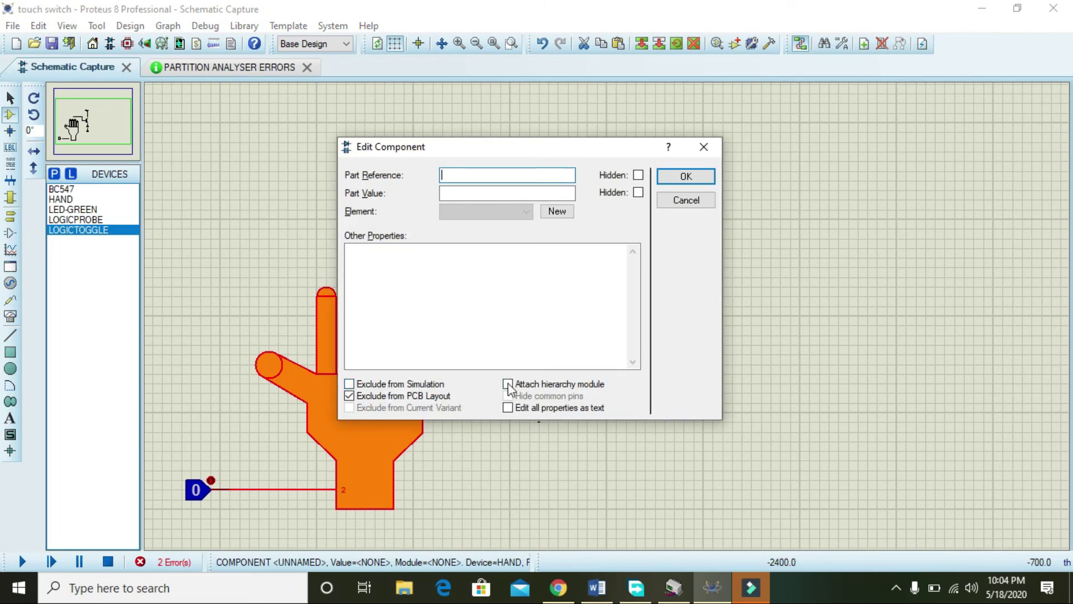
click(508, 384)
click(676, 182)
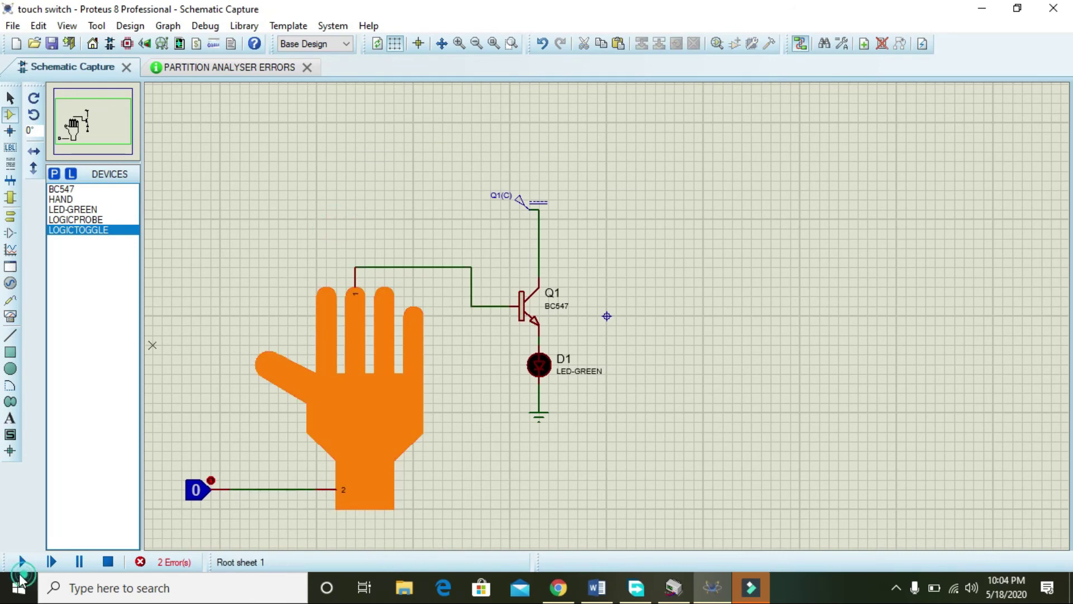
Run the simulation and flip the logic toggle between 1 and 0, lighting and darkening D1
click(22, 562)
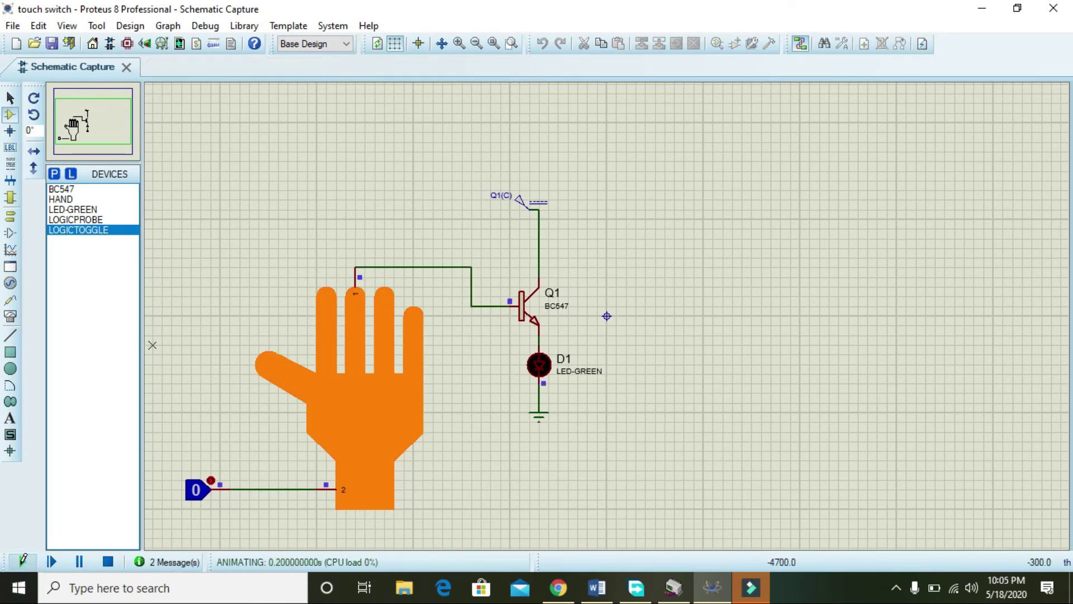
click(211, 479)
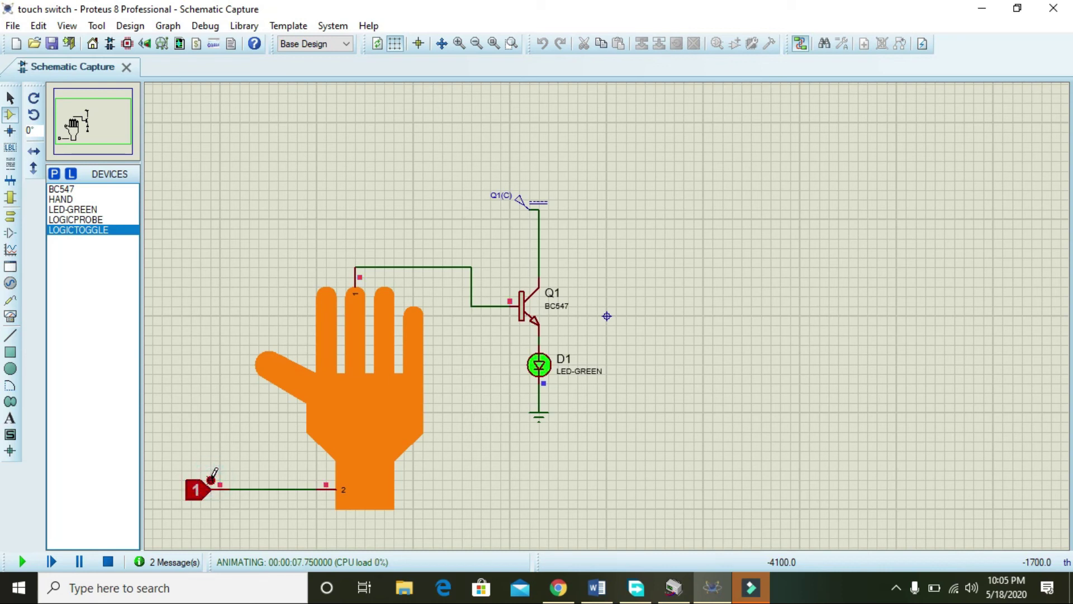
click(212, 479)
click(212, 479)
click(211, 478)
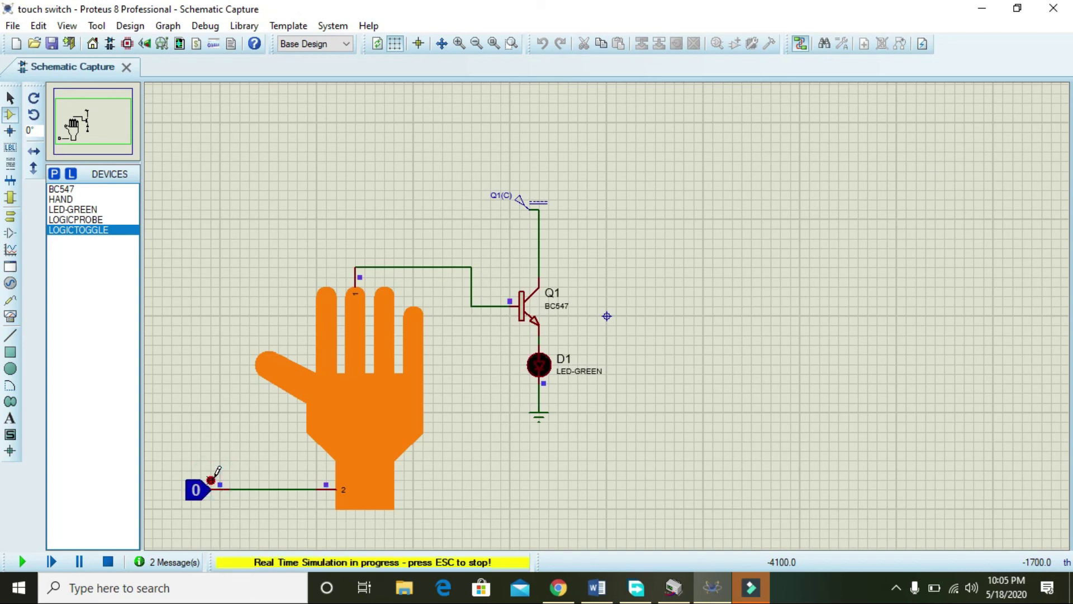
click(213, 476)
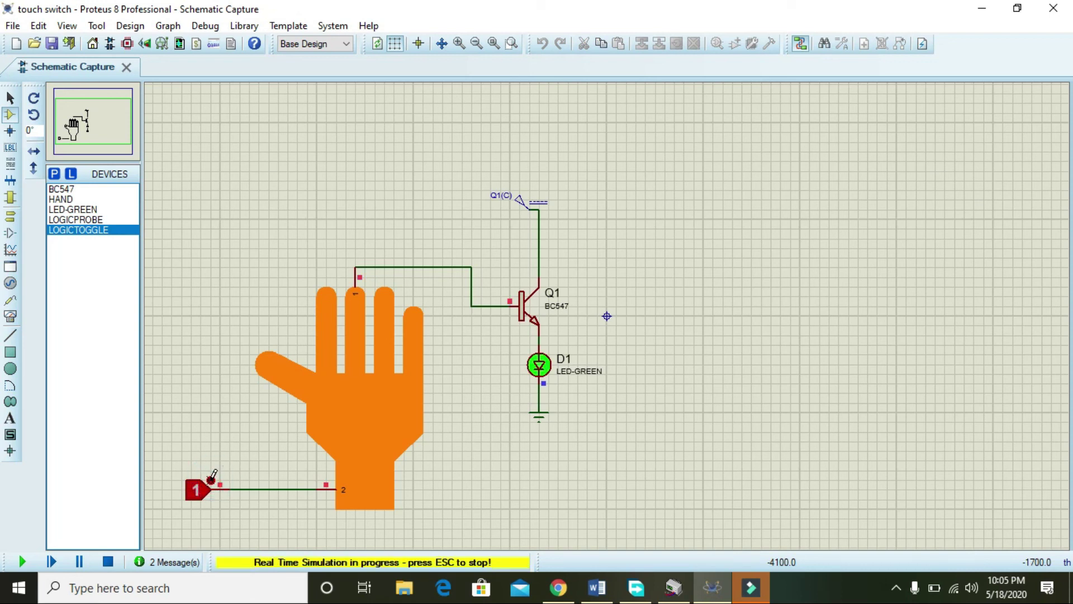
click(212, 478)
click(212, 478)
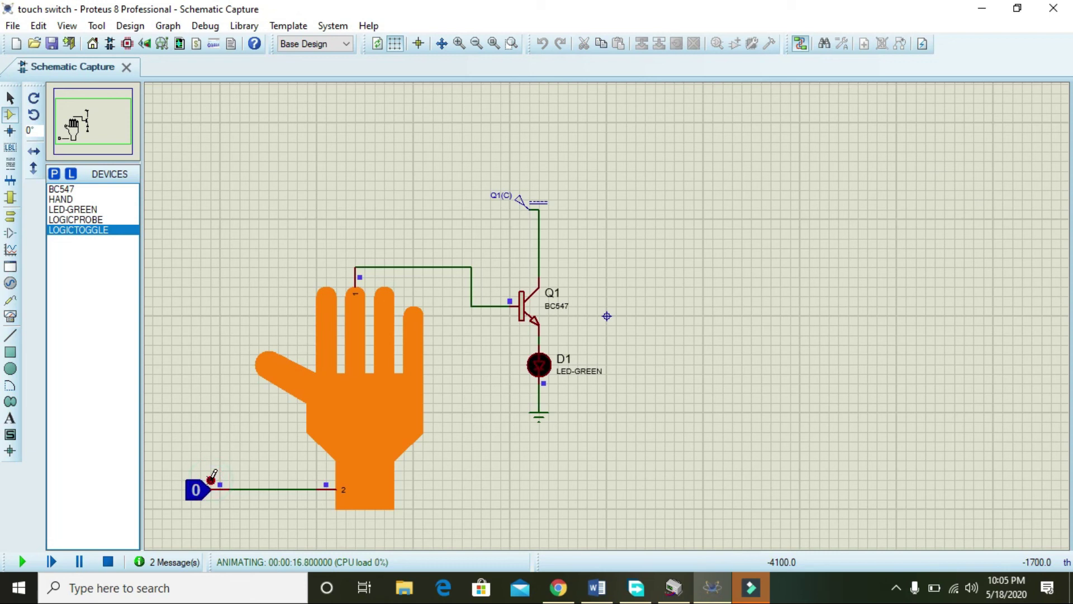
click(212, 477)
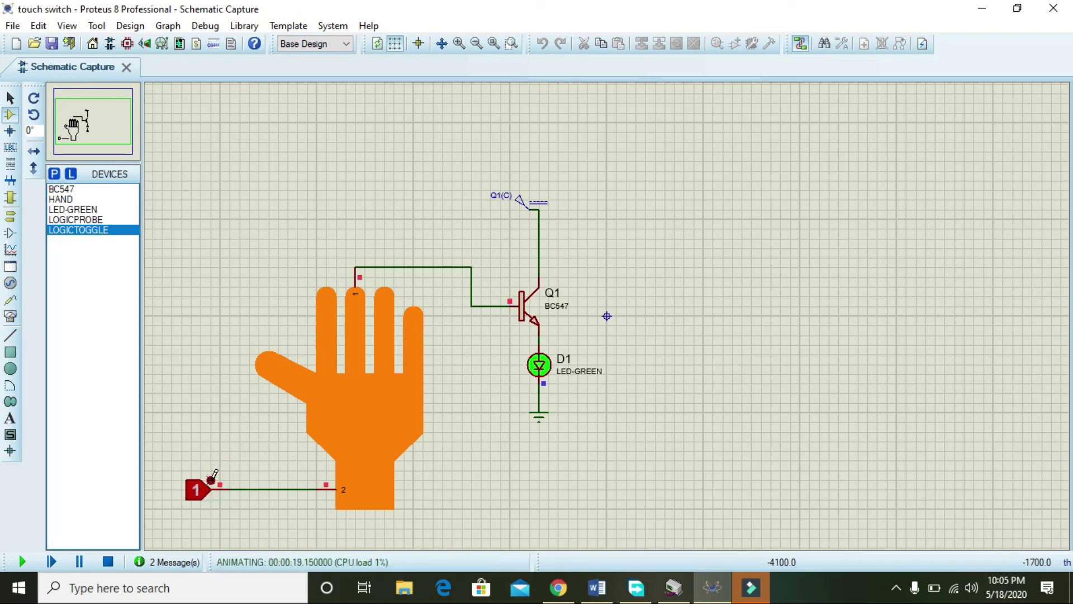
click(212, 477)
click(212, 477)
click(211, 477)
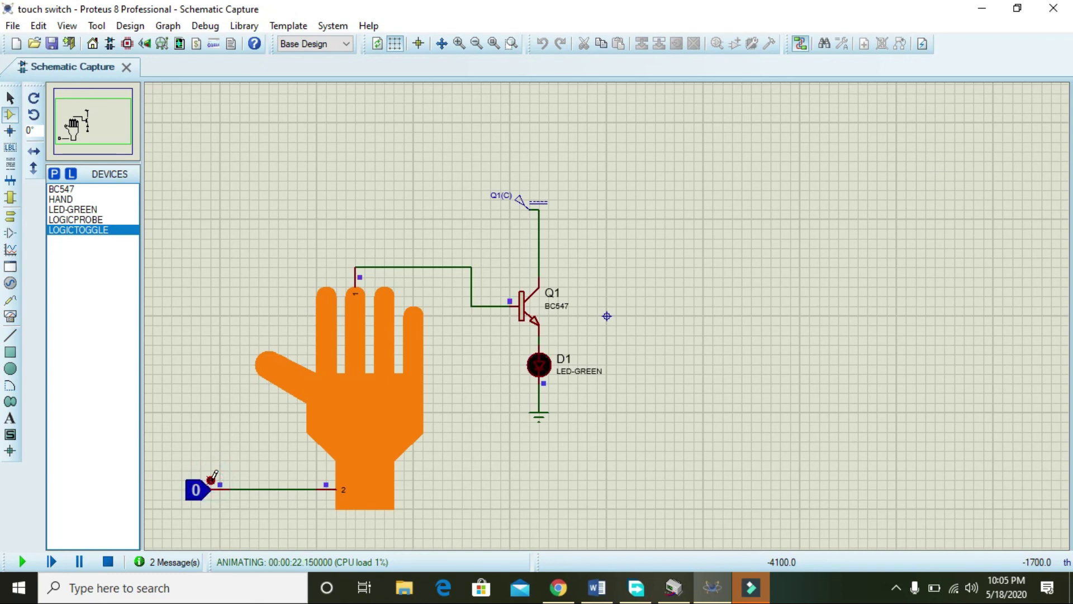